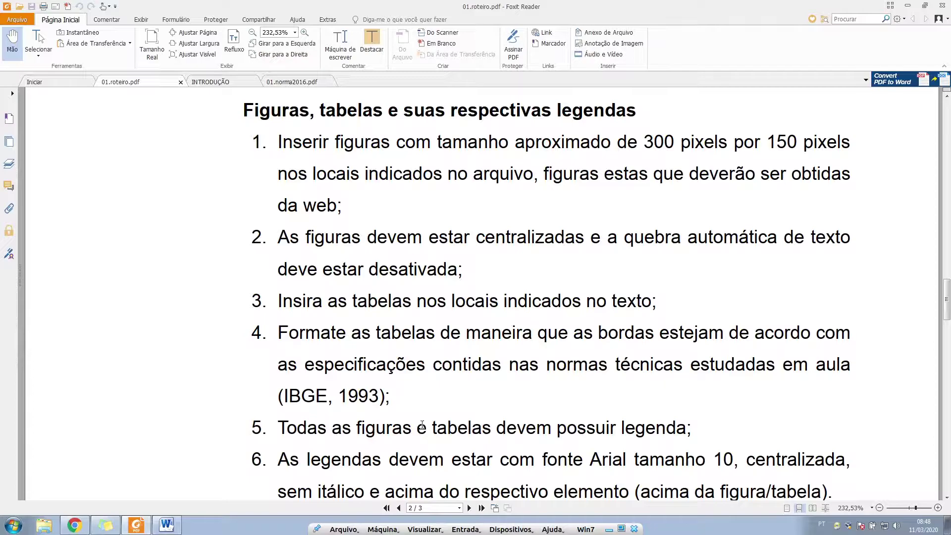
- Switch to the Word document and replace the image placeholder line under "Sistema operacional" with an empty paragraph
{"action": "key", "text": "alt+Tab"}
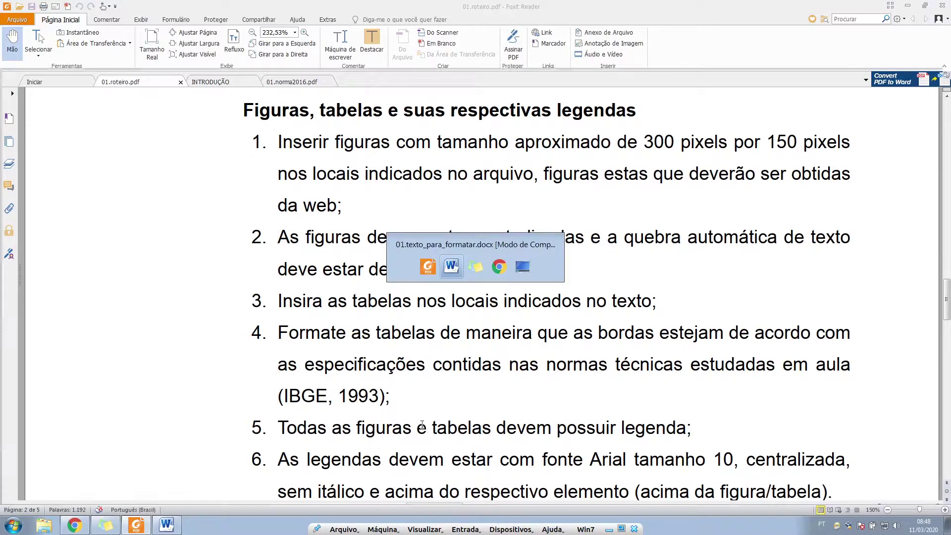
{"action": "scroll", "coordinate": [380, 253], "scroll_direction": "up", "scroll_amount": 1}
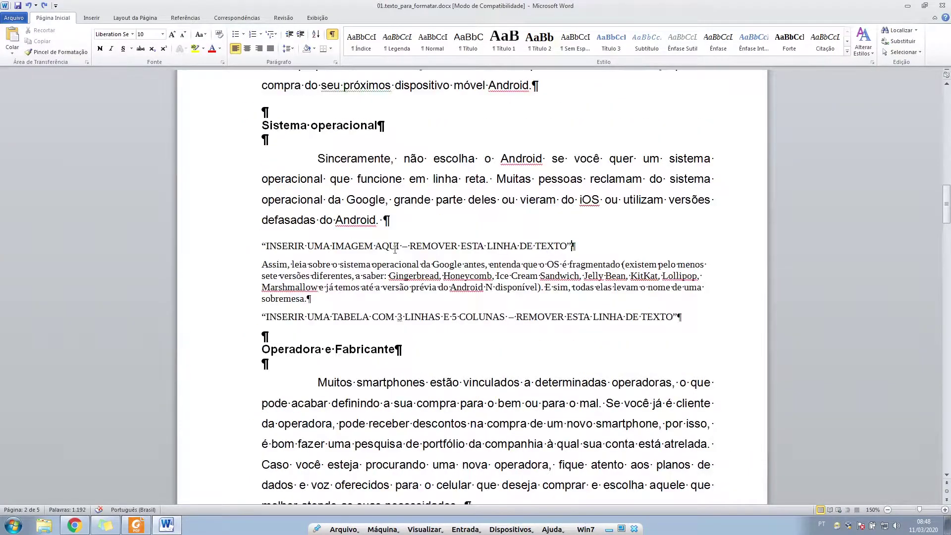
{"action": "left_click_drag", "start_coordinate": [572, 246], "coordinate": [260, 247]}
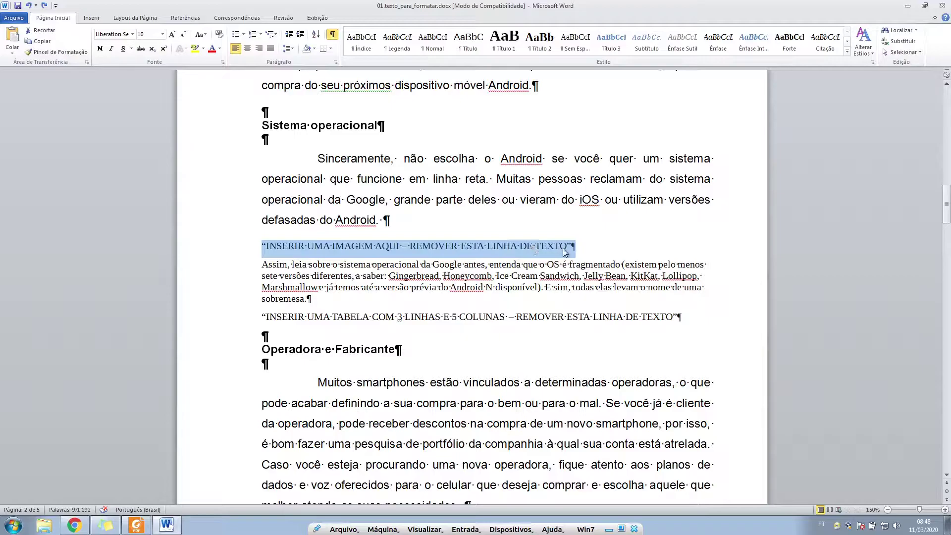
{"action": "left_click", "coordinate": [583, 246]}
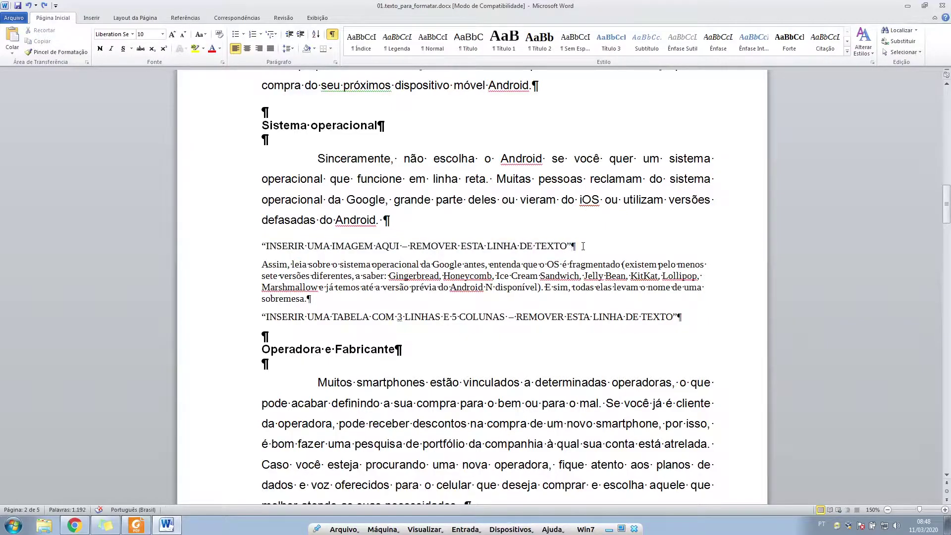
{"action": "triple_click", "coordinate": [583, 246]}
{"action": "key", "text": "Delete"}
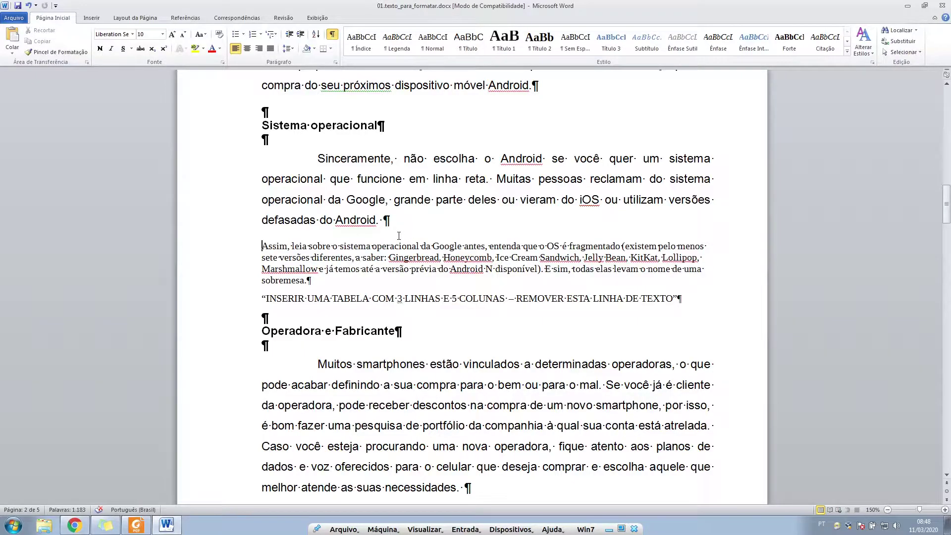
{"action": "key", "text": "Return"}
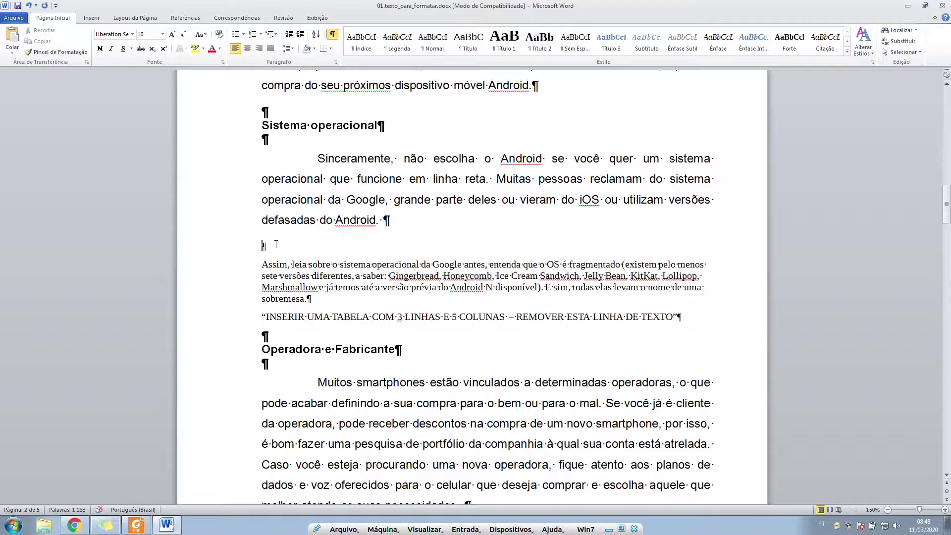
- Paste the copied campus photo into the empty paragraph under "Sistema operacional" and center it
{"action": "left_click", "coordinate": [370, 201]}
{"action": "left_click", "coordinate": [371, 232]}
{"action": "key", "text": "ctrl+v"}
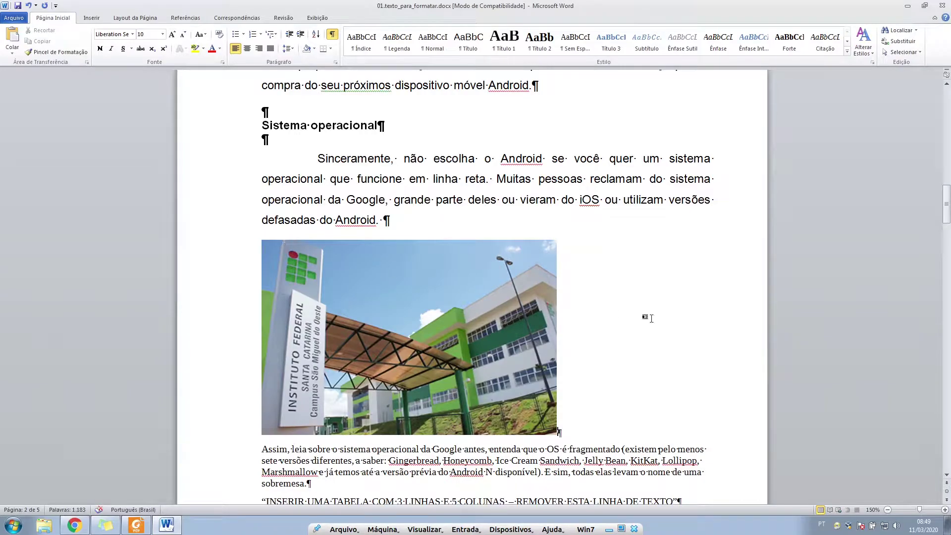
{"action": "scroll", "coordinate": [657, 312], "scroll_direction": "down", "scroll_amount": 1}
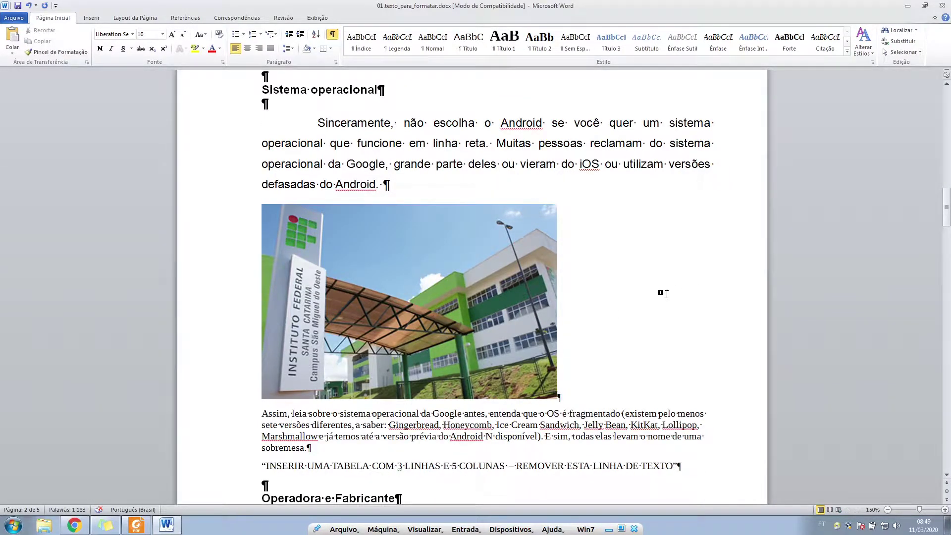
{"action": "left_click", "coordinate": [424, 268]}
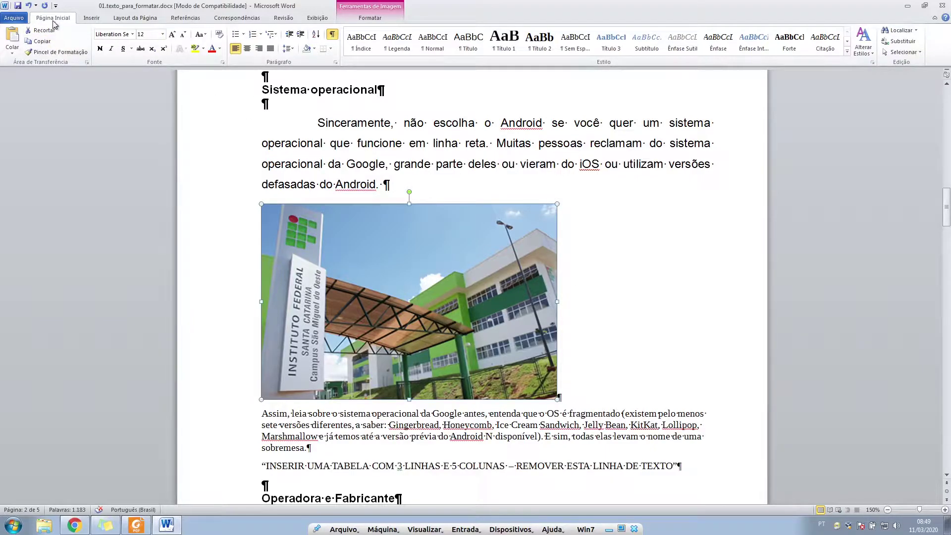
{"action": "left_click", "coordinate": [247, 50]}
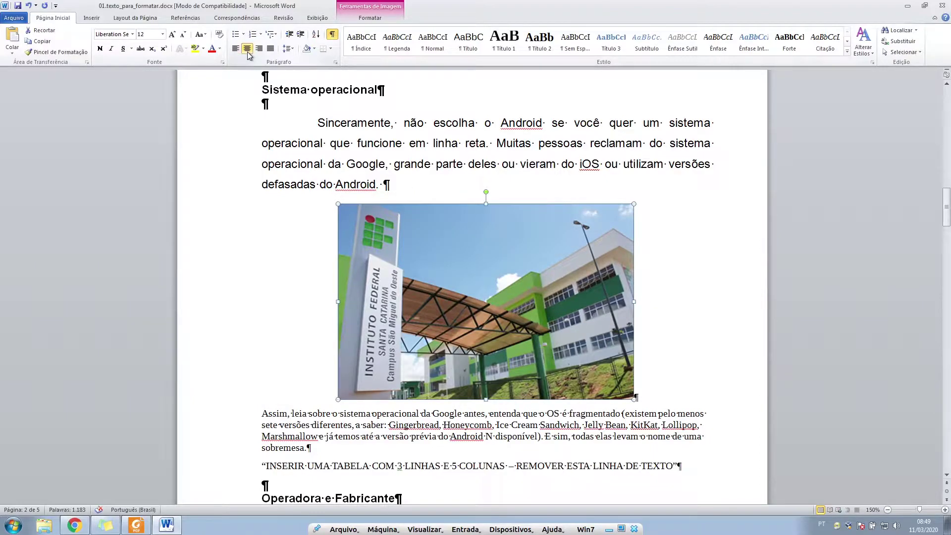
- Insert a caption above the selected image reading "Figura 1 - Exemplo de imagem com legenda"
{"action": "right_click", "coordinate": [494, 287]}
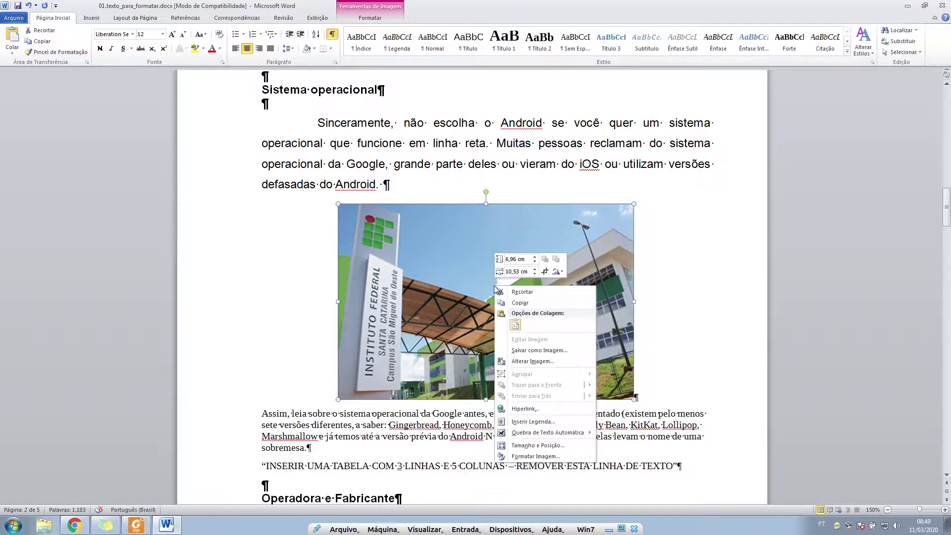
{"action": "left_click", "coordinate": [561, 428]}
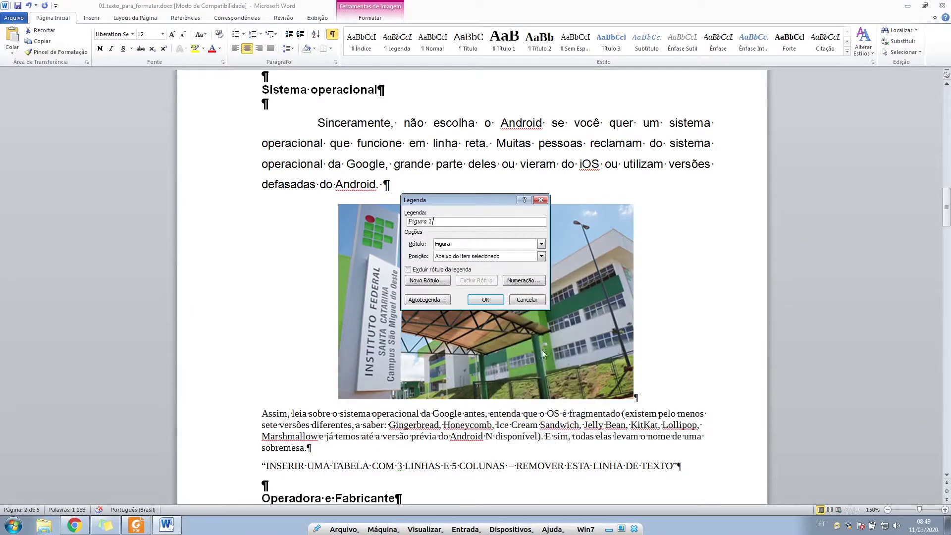
{"action": "left_click_drag", "start_coordinate": [483, 203], "coordinate": [500, 240]}
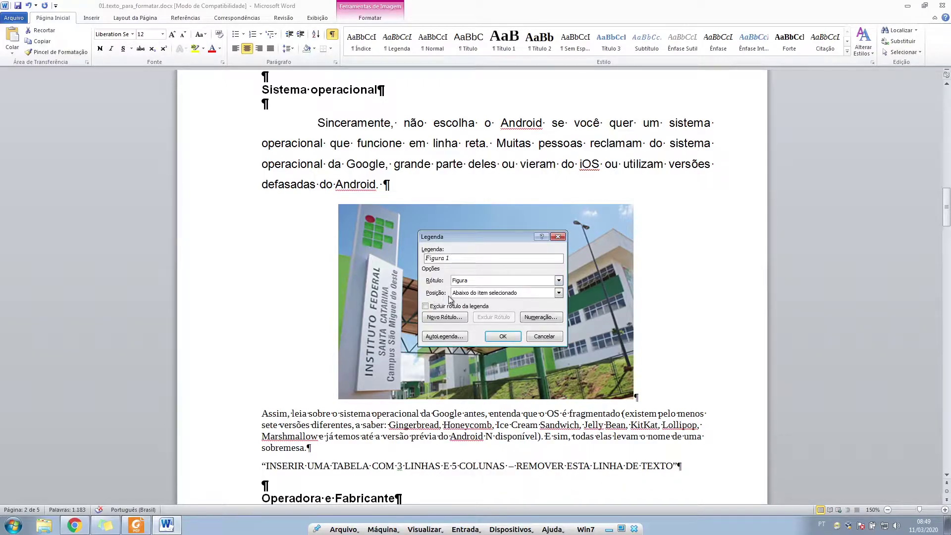
{"action": "left_click", "coordinate": [470, 293]}
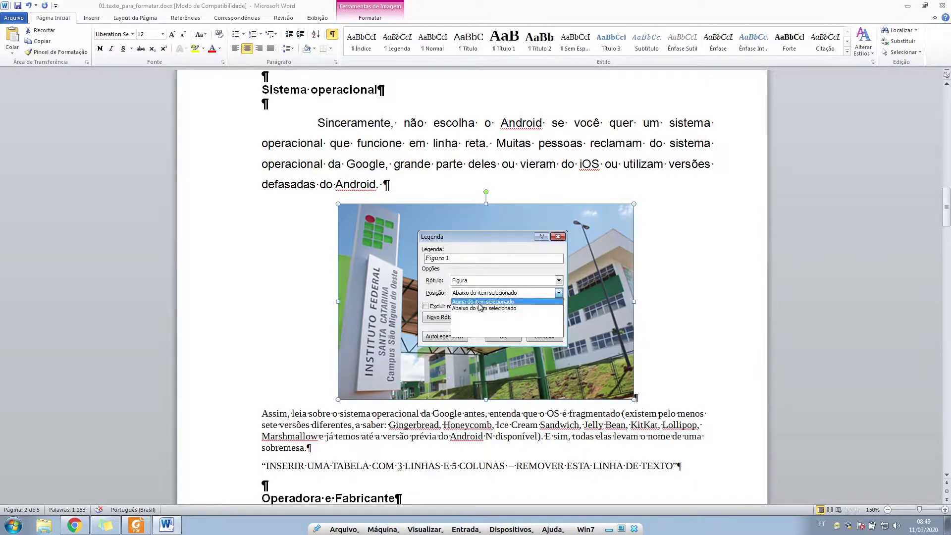
{"action": "left_click", "coordinate": [479, 302]}
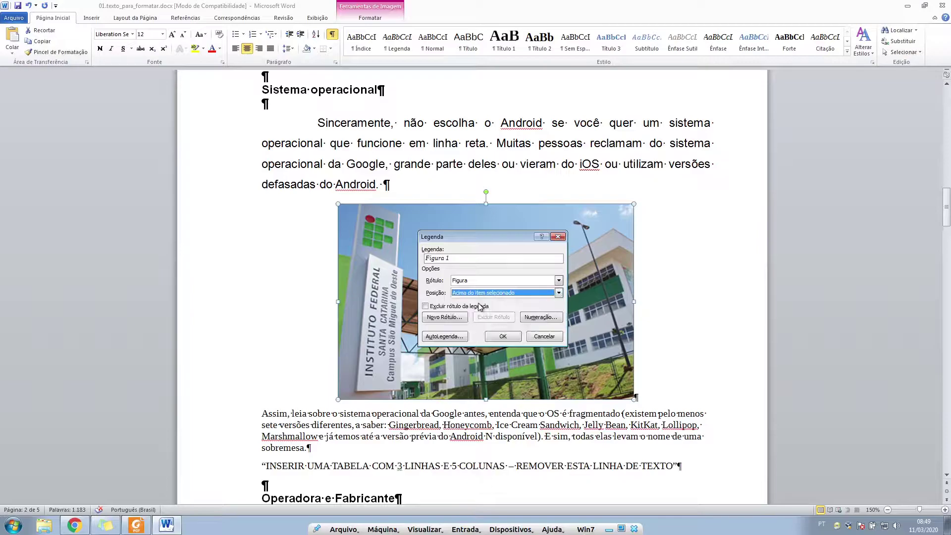
{"action": "left_click", "coordinate": [467, 257]}
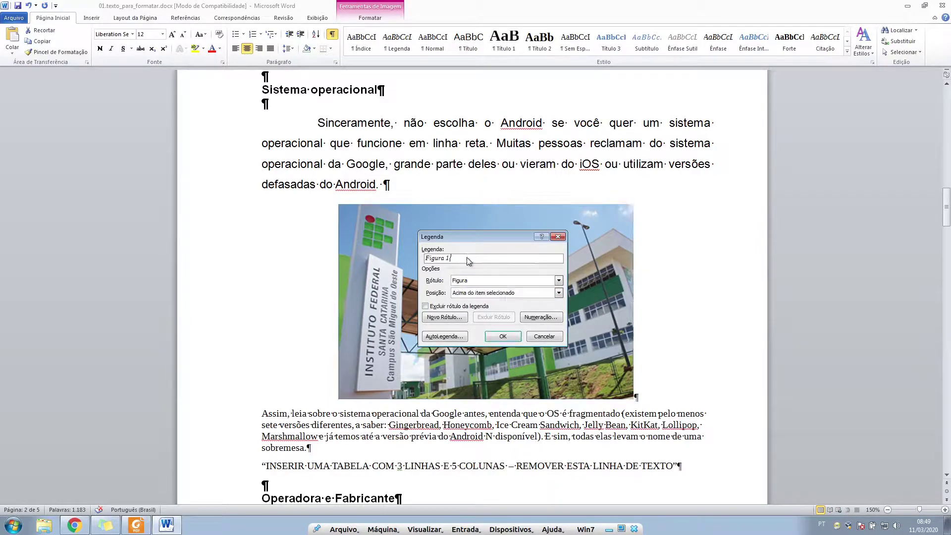
{"action": "type", "text": "- Exemplo de imagem com legenda"}
{"action": "left_click", "coordinate": [502, 336]}
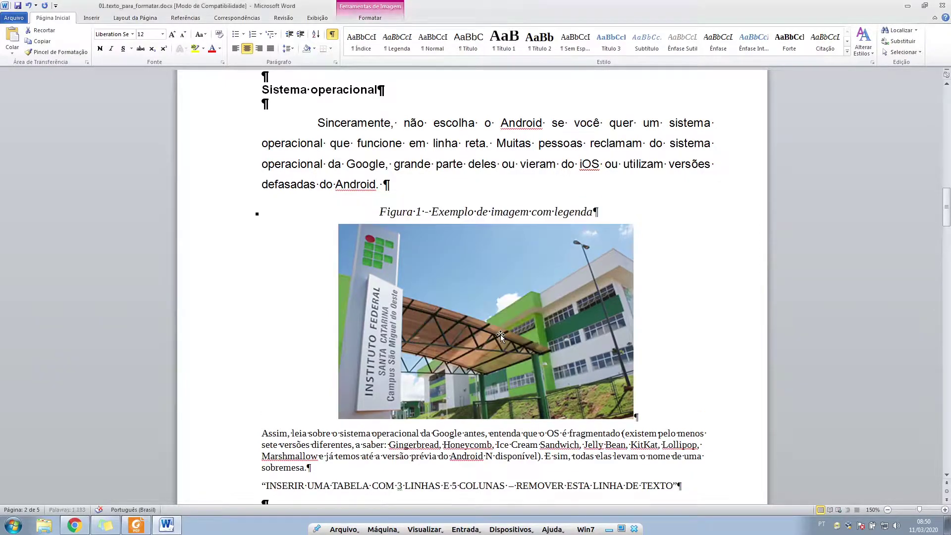
- Format the Figura 1 caption without italics, in Arial at size 10
{"action": "left_click", "coordinate": [528, 336]}
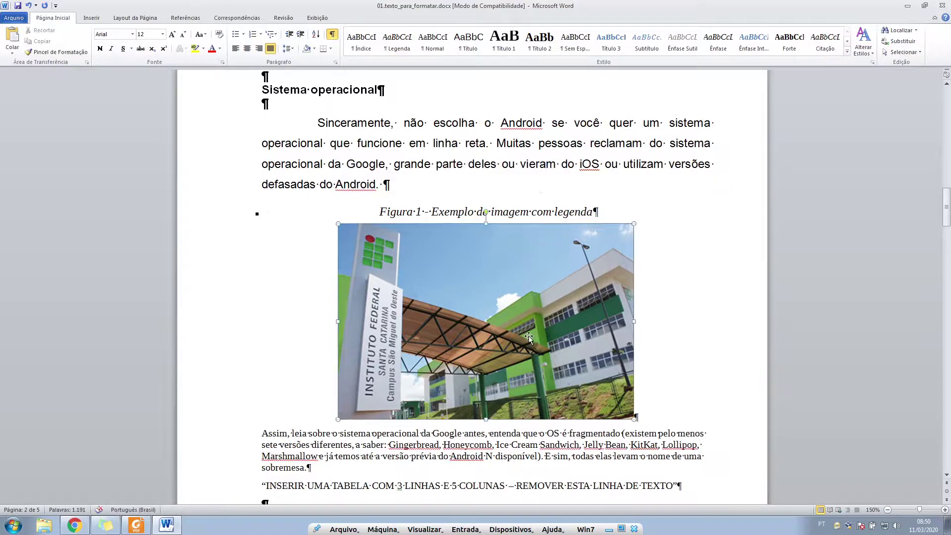
{"action": "left_click", "coordinate": [538, 210]}
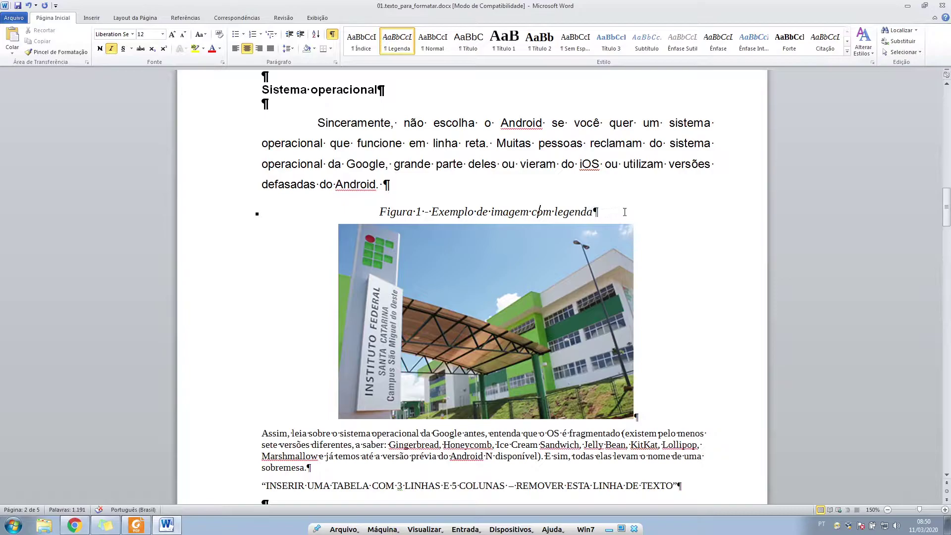
{"action": "left_click_drag", "start_coordinate": [601, 211], "coordinate": [378, 214]}
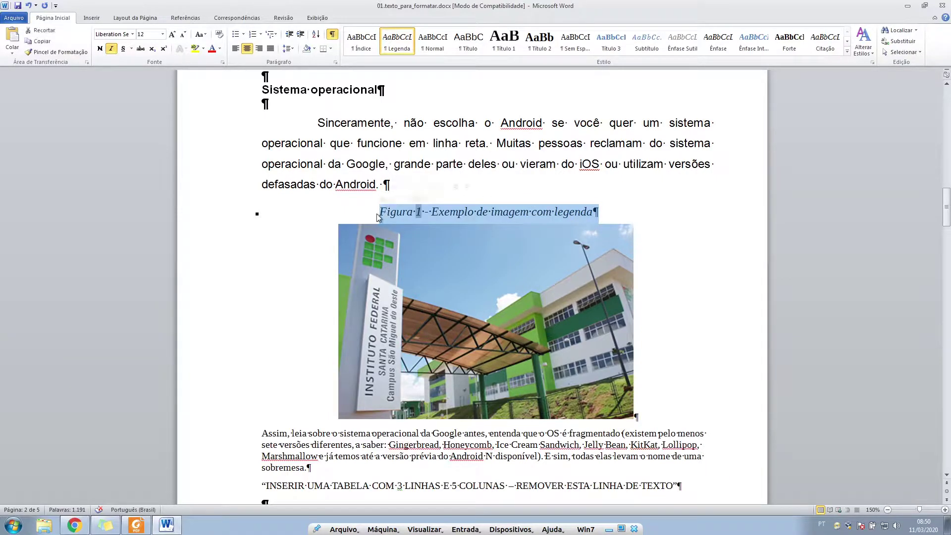
{"action": "left_click", "coordinate": [110, 55]}
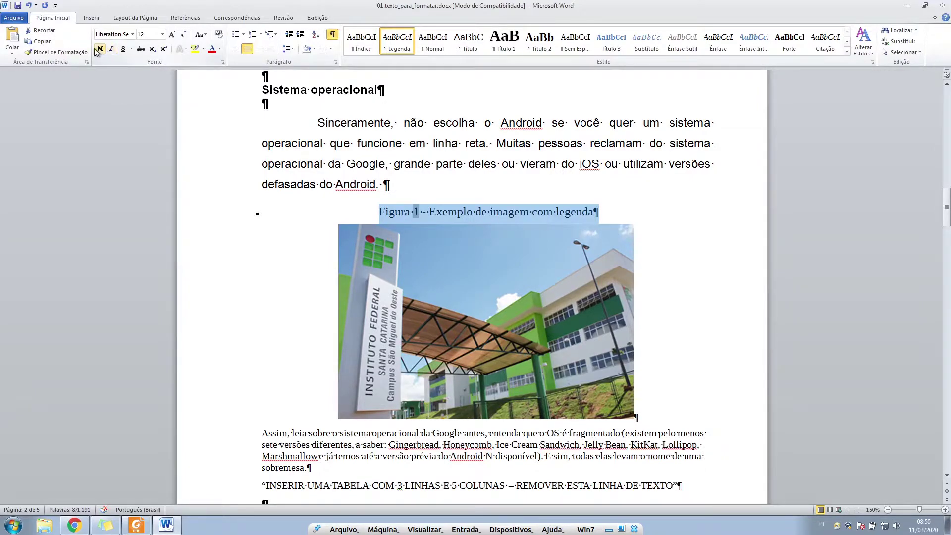
{"action": "left_click", "coordinate": [132, 35]}
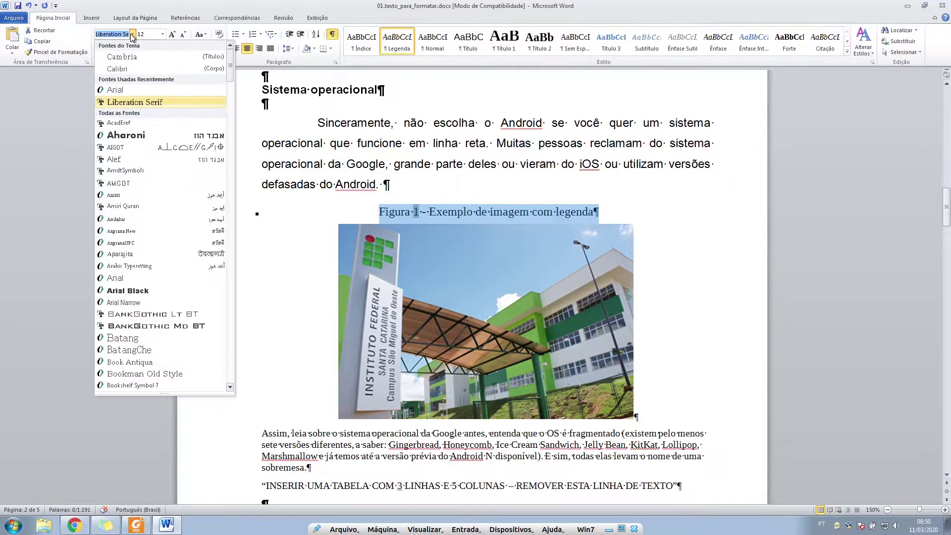
{"action": "left_click", "coordinate": [114, 89]}
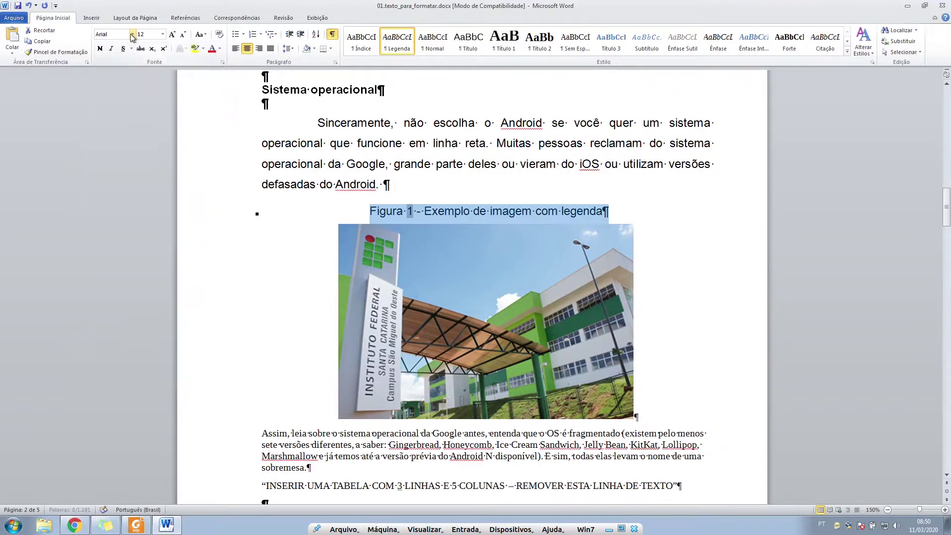
{"action": "left_click", "coordinate": [163, 35]}
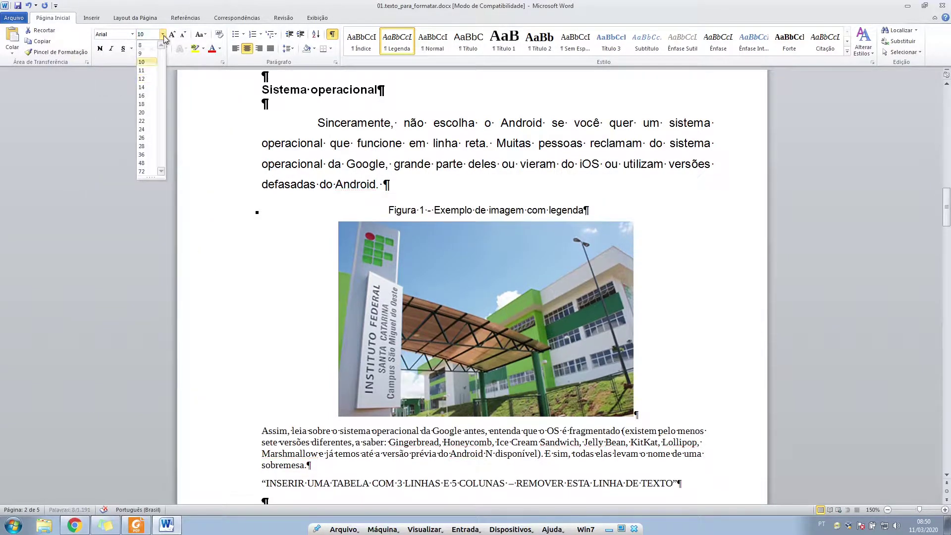
{"action": "left_click", "coordinate": [141, 62]}
{"action": "left_click", "coordinate": [503, 176]}
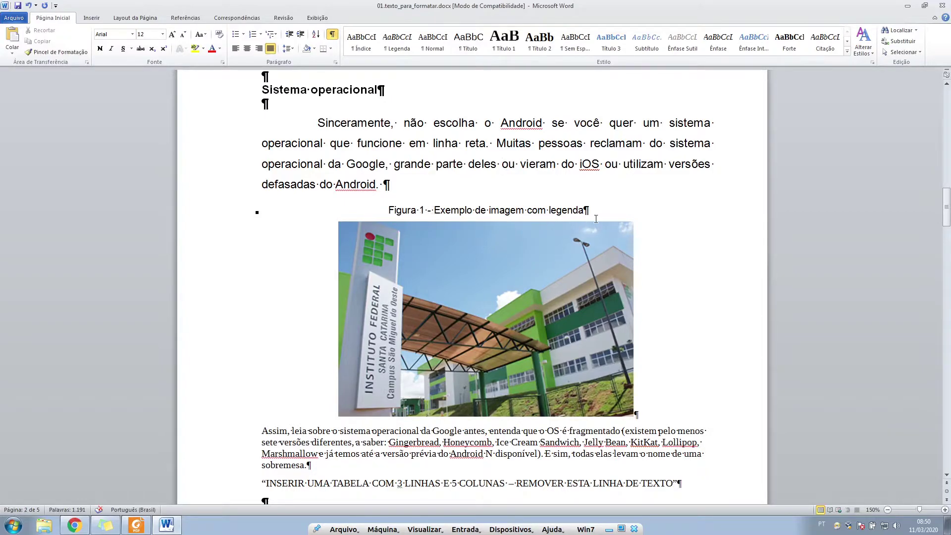
{"action": "left_click", "coordinate": [425, 212]}
{"action": "left_click", "coordinate": [421, 211]}
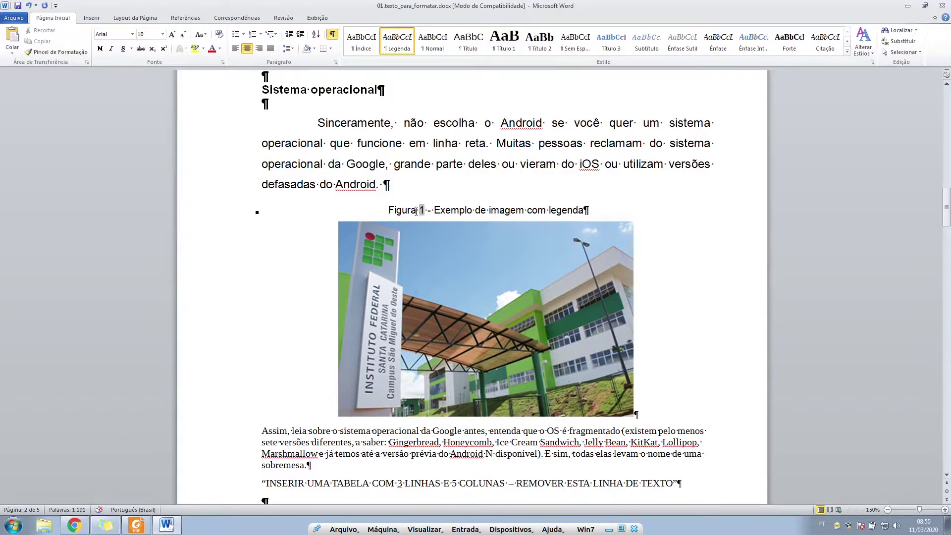
{"action": "left_click_drag", "start_coordinate": [434, 210], "coordinate": [577, 214]}
{"action": "left_click", "coordinate": [666, 330]}
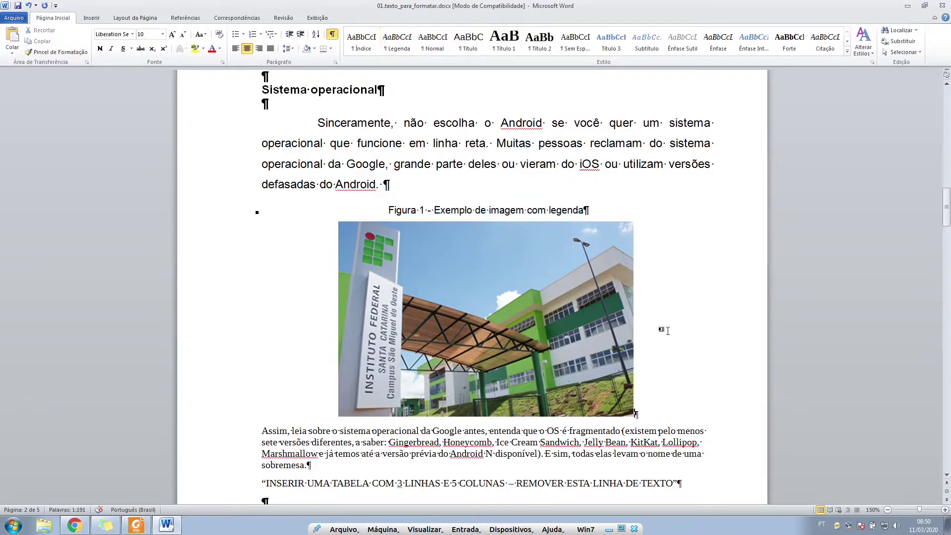
- Remove the image placeholder line on page 3, leaving an empty paragraph before "Além disso"
{"action": "scroll", "coordinate": [505, 362], "scroll_direction": "down", "scroll_amount": 10}
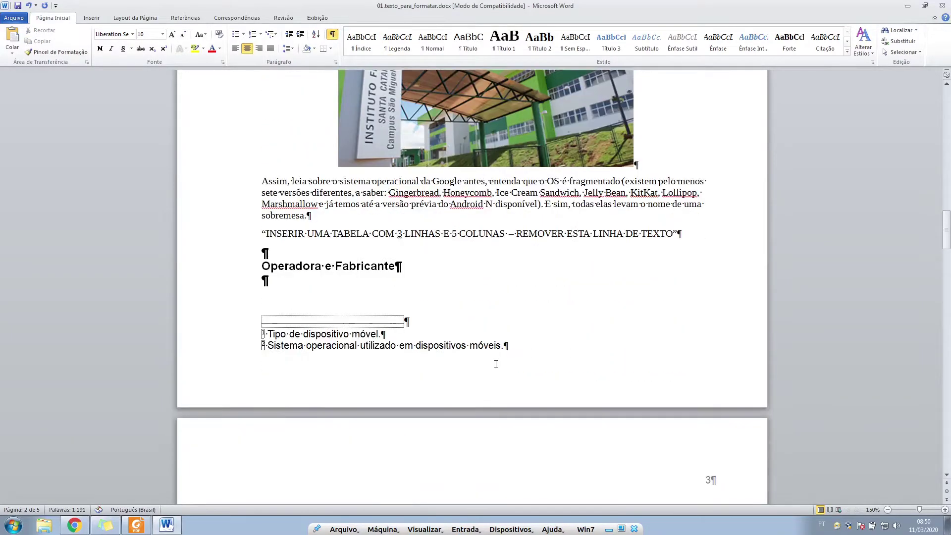
{"action": "scroll", "coordinate": [495, 364], "scroll_direction": "down", "scroll_amount": 2}
{"action": "left_click", "coordinate": [609, 340]}
{"action": "triple_click", "coordinate": [610, 340]}
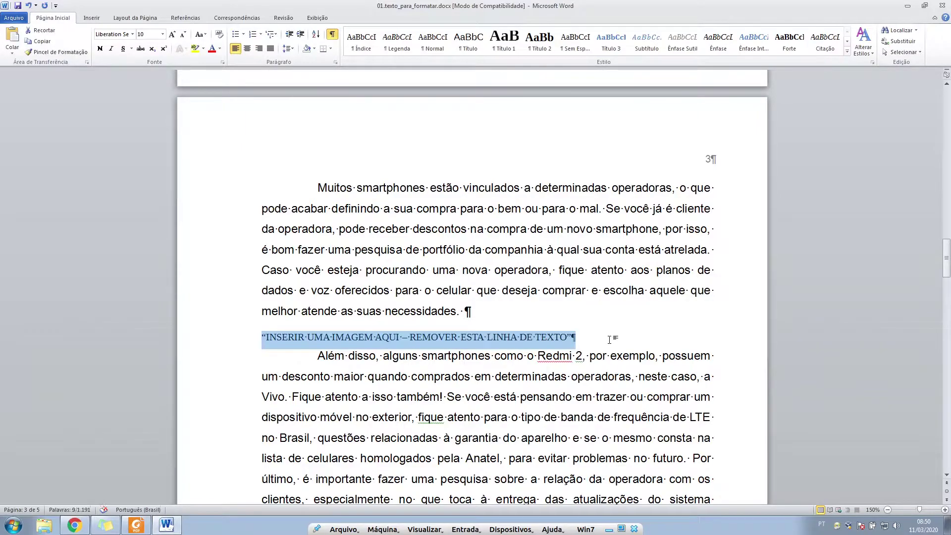
{"action": "key", "text": "Delete"}
{"action": "key", "text": "BackSpace"}
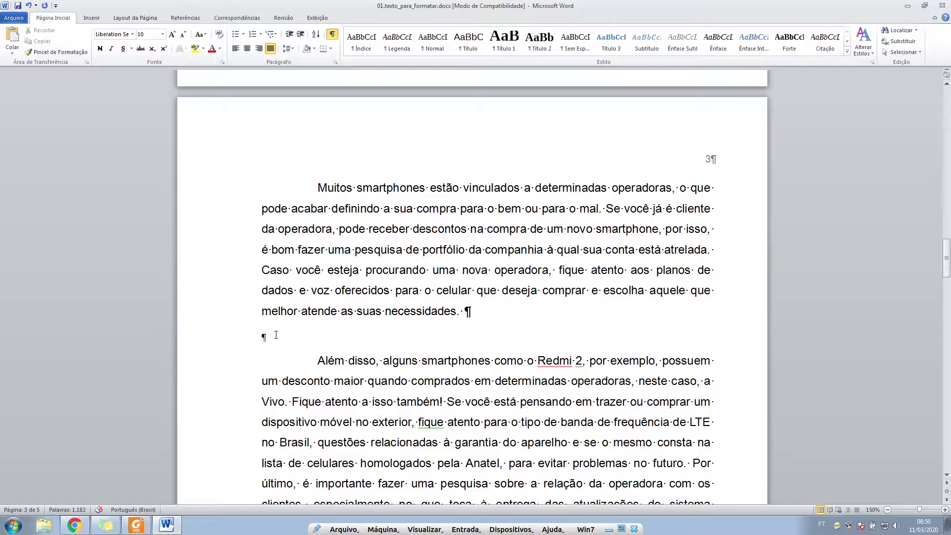
- Paste the copied campus photo into the empty paragraph on page 3 and center it
{"action": "key", "text": "ctrl+v"}
{"action": "scroll", "coordinate": [605, 364], "scroll_direction": "down", "scroll_amount": 1}
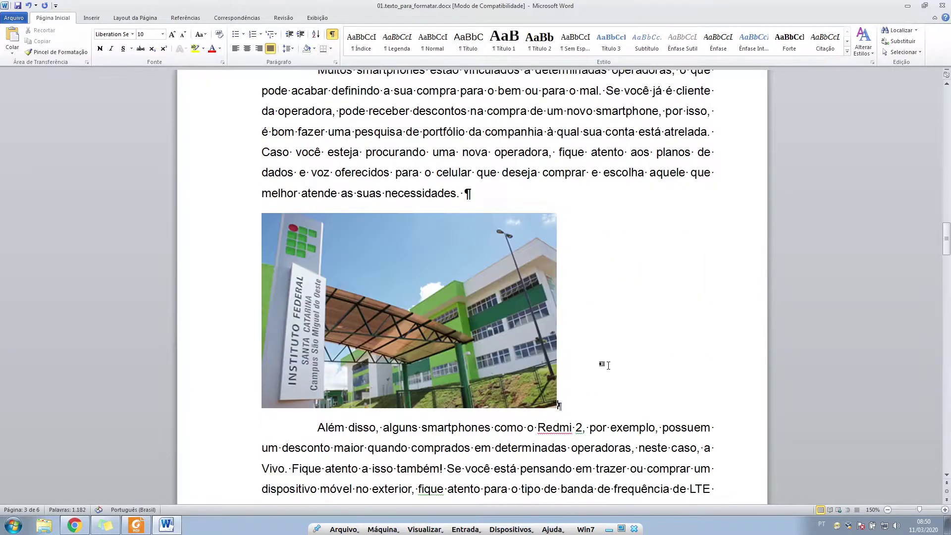
{"action": "left_click", "coordinate": [427, 334]}
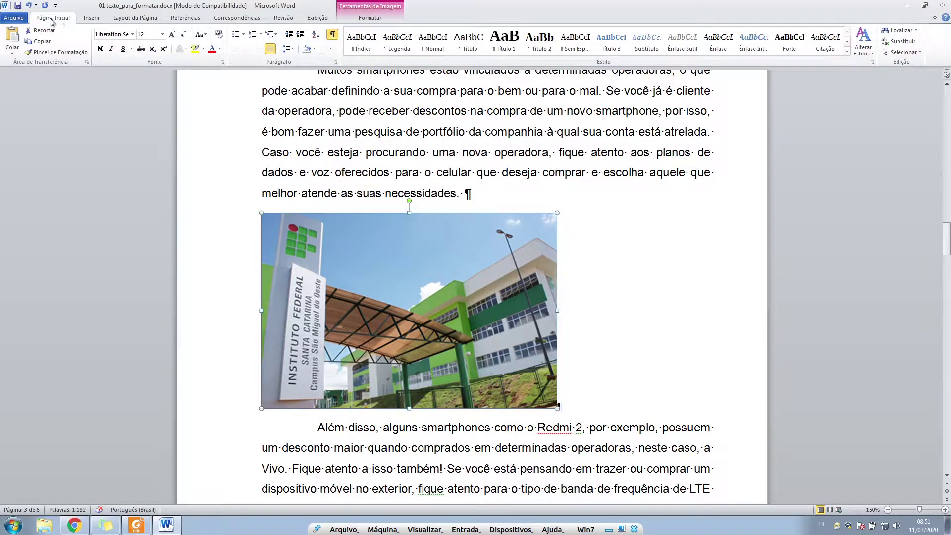
{"action": "left_click", "coordinate": [246, 49]}
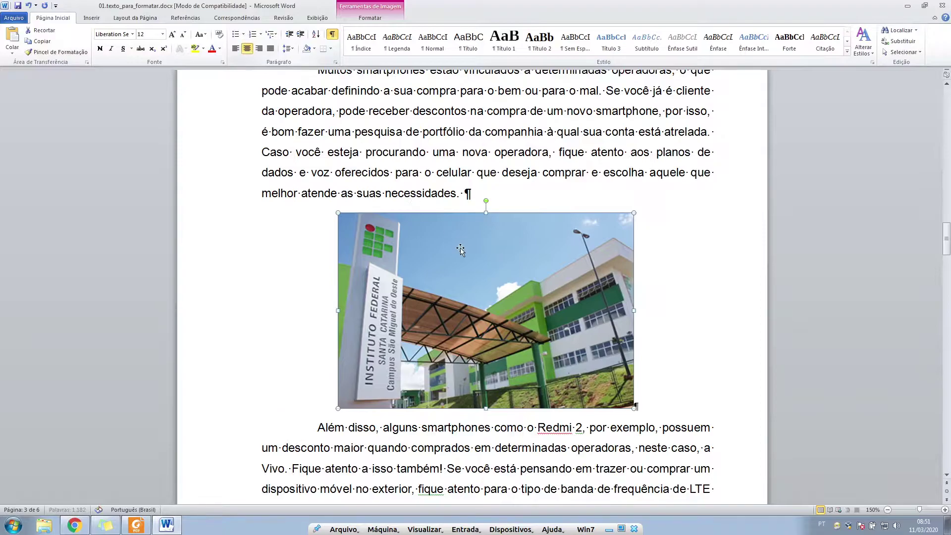
- Insert a caption above the page 3 campus photo reading "Figura 2 - mais um exemplo de figura com legenda"
{"action": "right_click", "coordinate": [480, 297]}
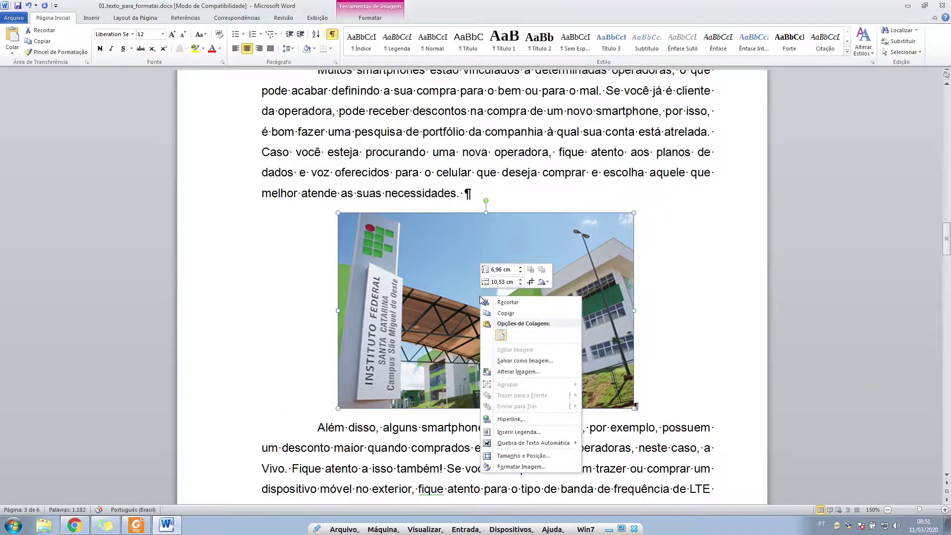
{"action": "left_click", "coordinate": [520, 431]}
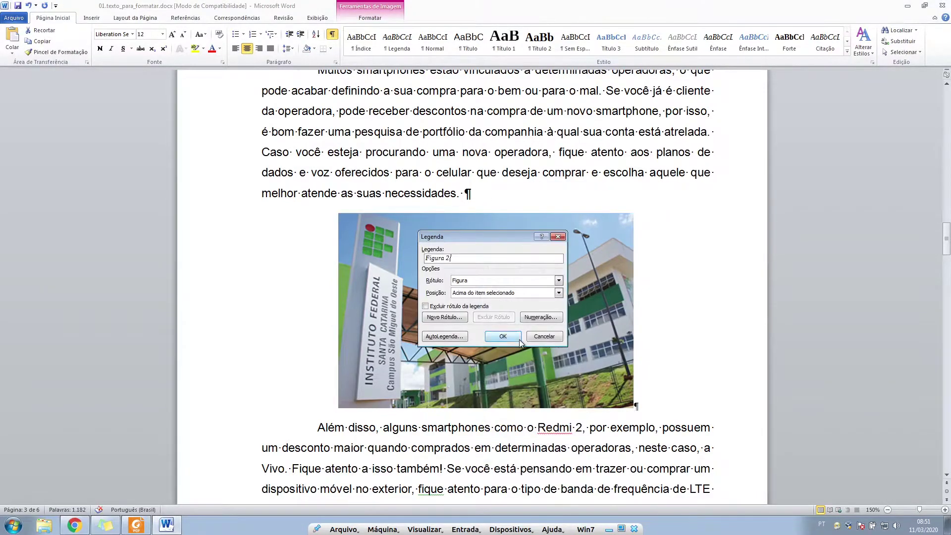
{"action": "type", "text": "- mais um exemplo de figura com legenda"}
{"action": "left_click", "coordinate": [502, 336]}
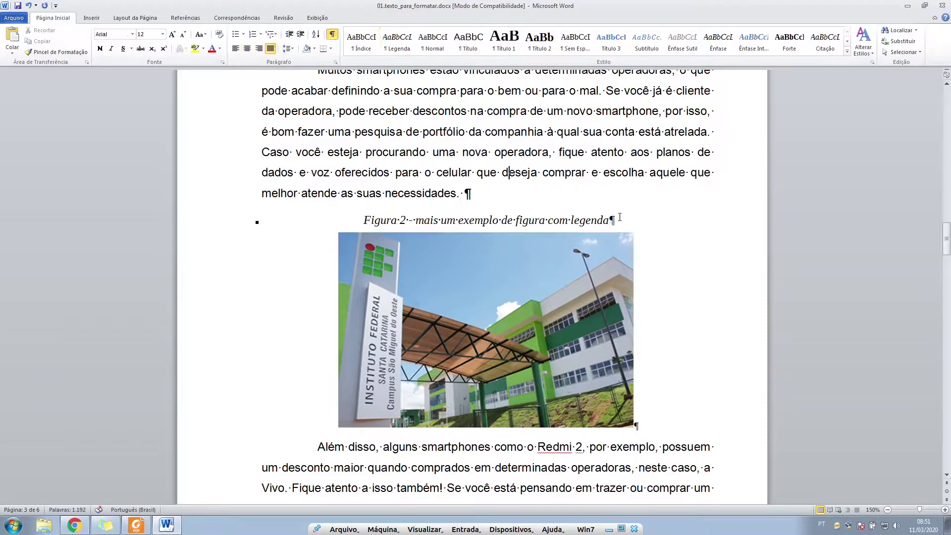
- Copy the formatting of the Figura 1 caption onto the Figura 2 caption with the Format Painter
{"action": "scroll", "coordinate": [620, 220], "scroll_direction": "up", "scroll_amount": 15}
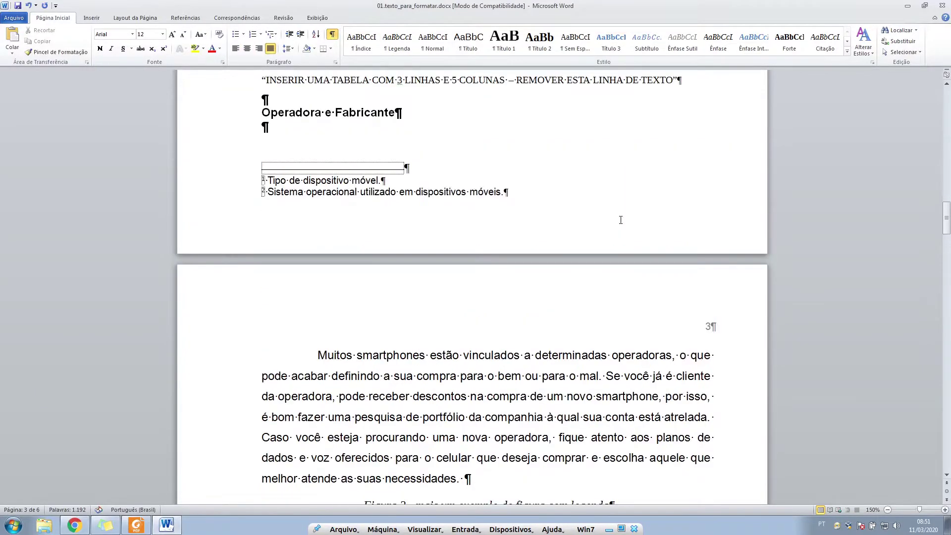
{"action": "left_click", "coordinate": [542, 235]}
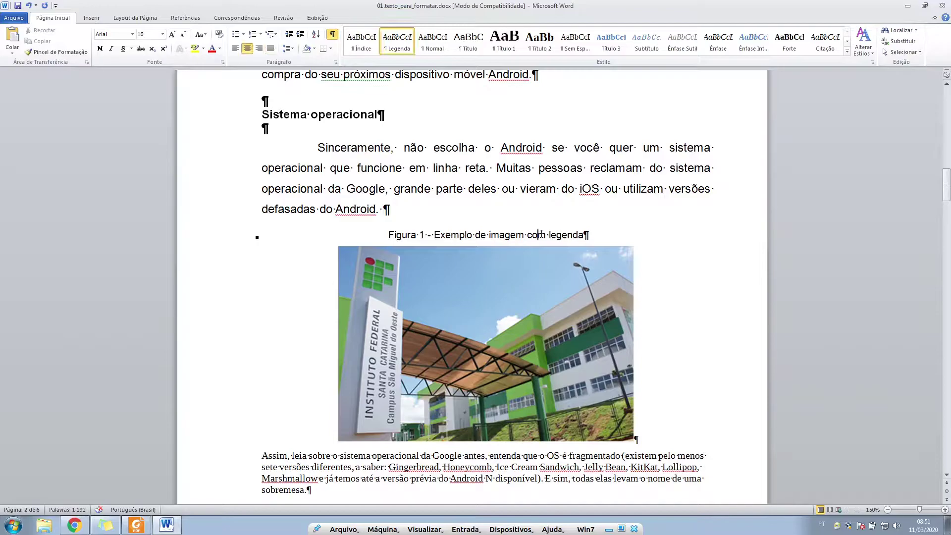
{"action": "left_click", "coordinate": [54, 52]}
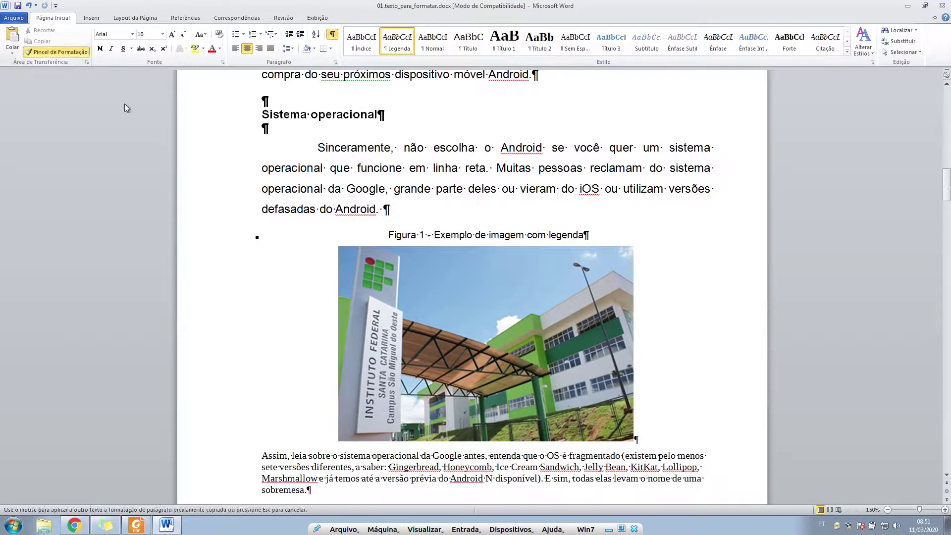
{"action": "scroll", "coordinate": [470, 282], "scroll_direction": "down", "scroll_amount": 5}
{"action": "scroll", "coordinate": [470, 282], "scroll_direction": "down", "scroll_amount": 5}
{"action": "left_click_drag", "start_coordinate": [624, 218], "coordinate": [350, 219]}
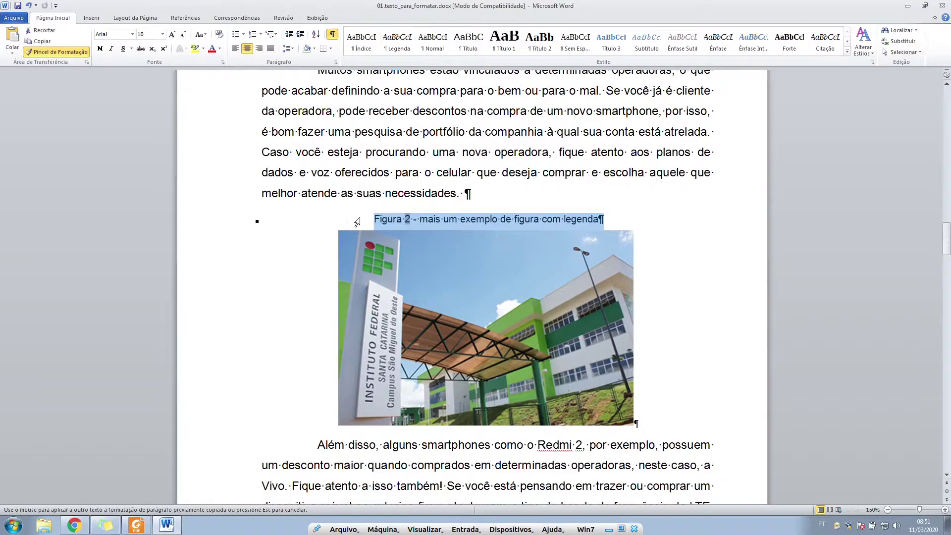
{"action": "left_click", "coordinate": [490, 220]}
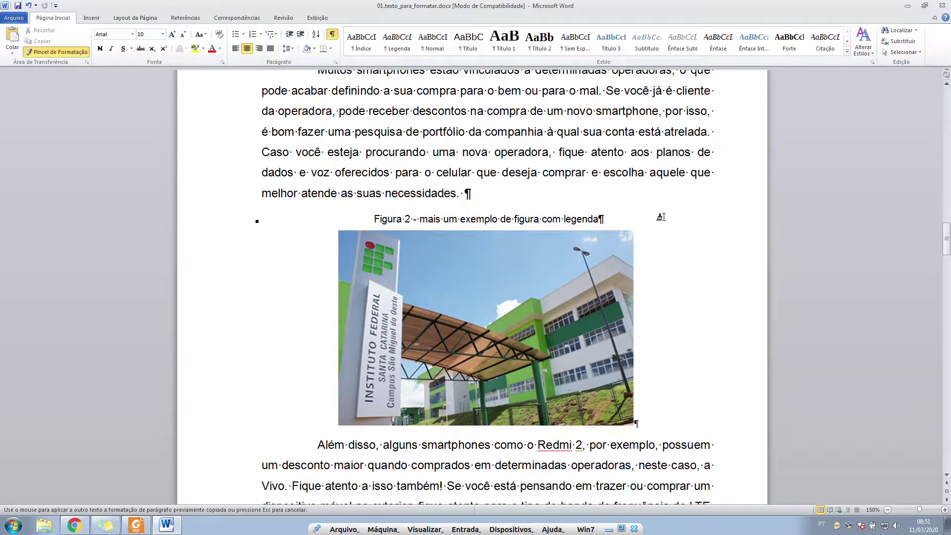
{"action": "left_click", "coordinate": [74, 52]}
{"action": "left_click", "coordinate": [510, 193]}
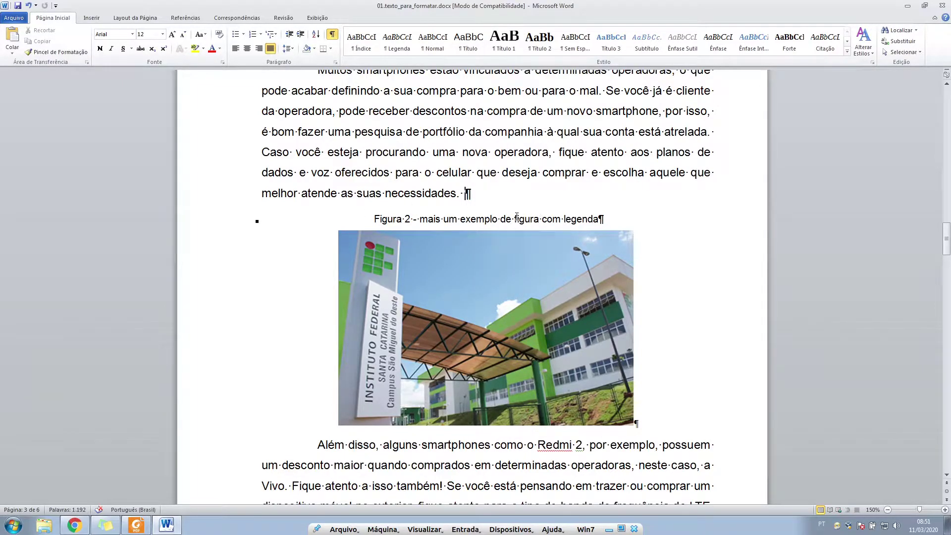
- Check the table rules in the PDF assignment guide and replace the four-row table placeholder on page 4 of the Word document with an empty paragraph
{"action": "key", "text": "alt+Tab"}
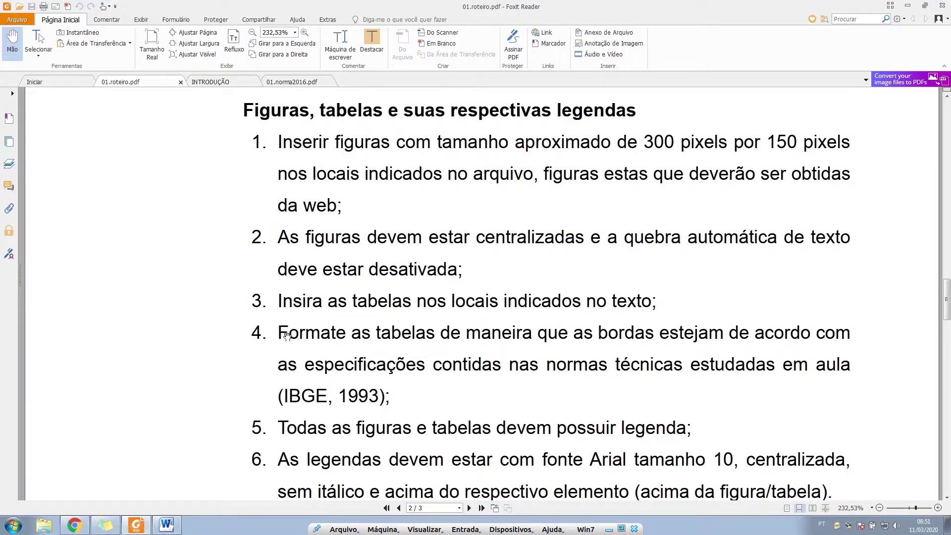
{"action": "left_click", "coordinate": [166, 525]}
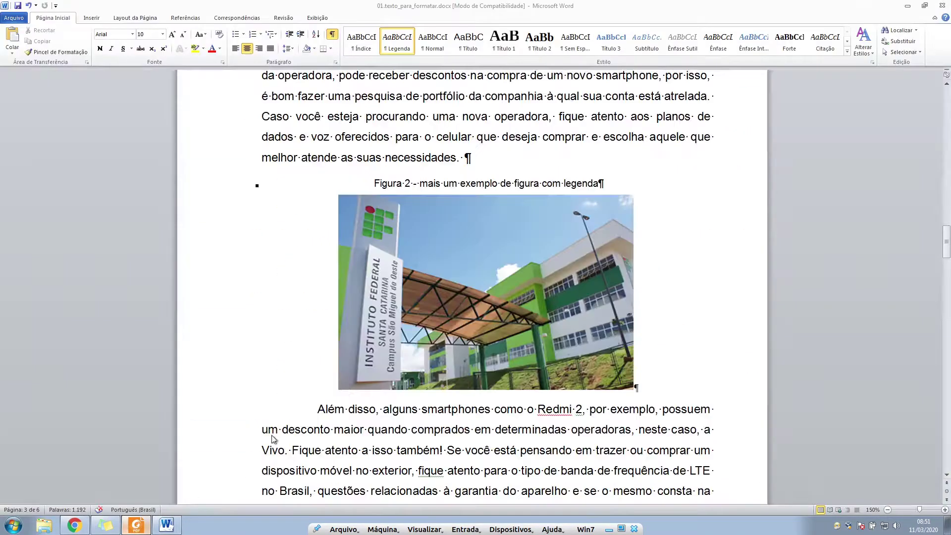
{"action": "scroll", "coordinate": [389, 362], "scroll_direction": "down", "scroll_amount": 5}
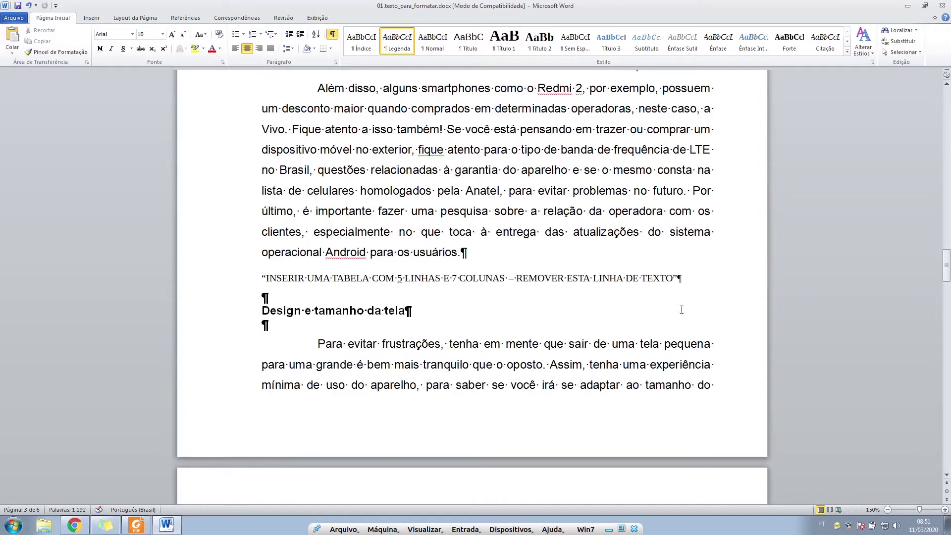
{"action": "scroll", "coordinate": [681, 310], "scroll_direction": "down", "scroll_amount": 6}
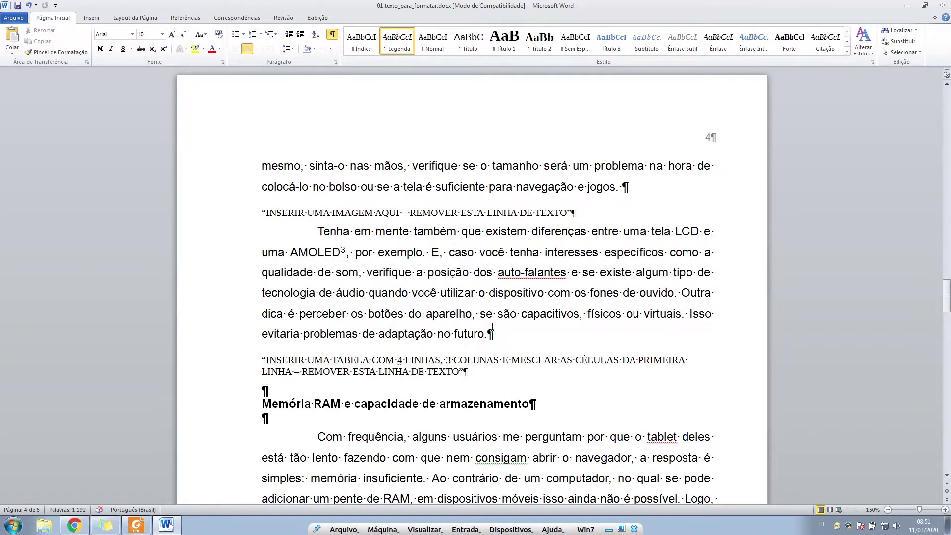
{"action": "left_click_drag", "start_coordinate": [468, 369], "coordinate": [248, 360]}
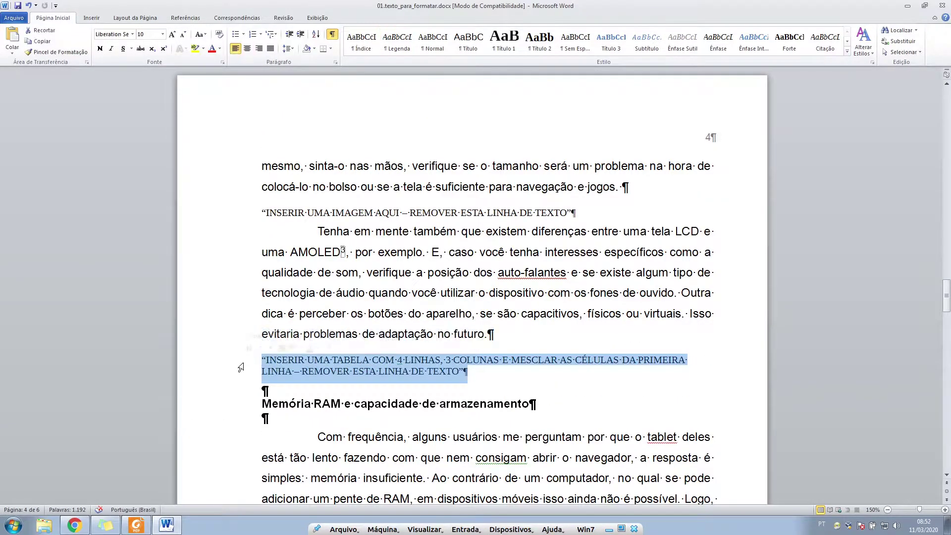
{"action": "key", "text": "Delete"}
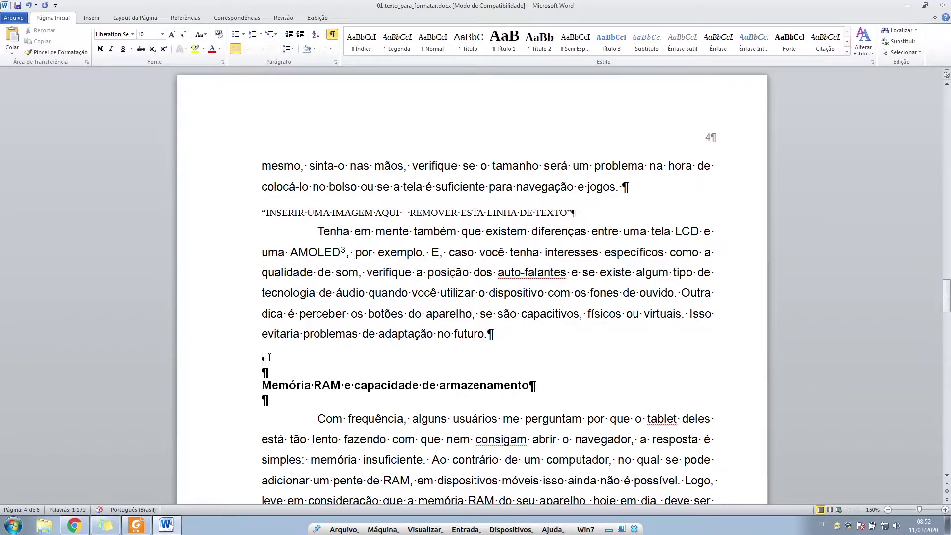
{"action": "key", "text": "BackSpace"}
{"action": "key", "text": "Return"}
{"action": "key", "text": "BackSpace"}
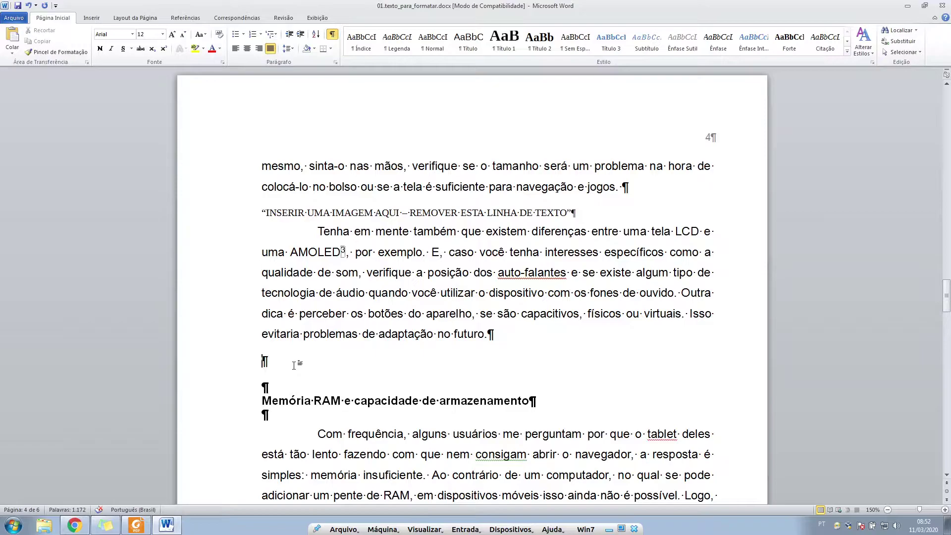
- Insert a table with 5 columns and 4 rows in the empty paragraph above "Memória RAM e capacidade de armazenamento"
{"action": "left_click", "coordinate": [91, 18]}
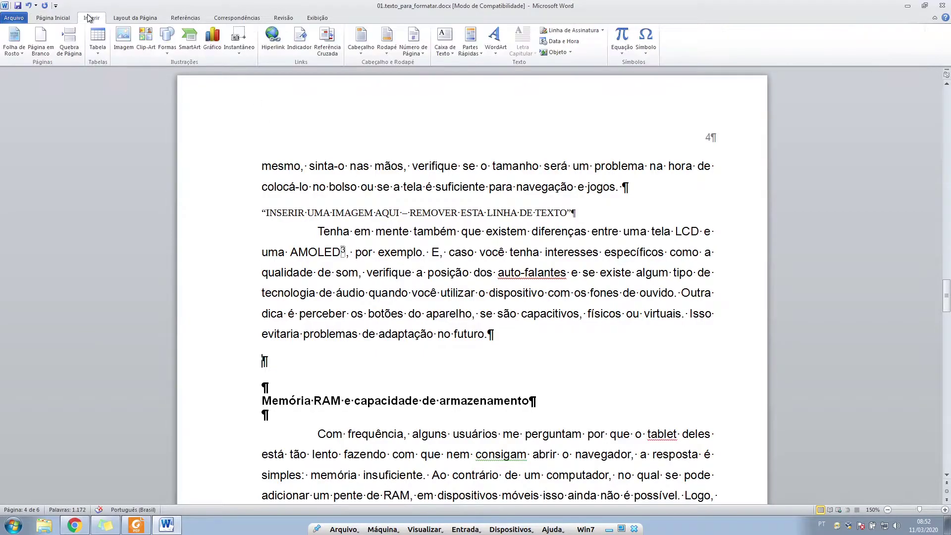
{"action": "left_click", "coordinate": [98, 39]}
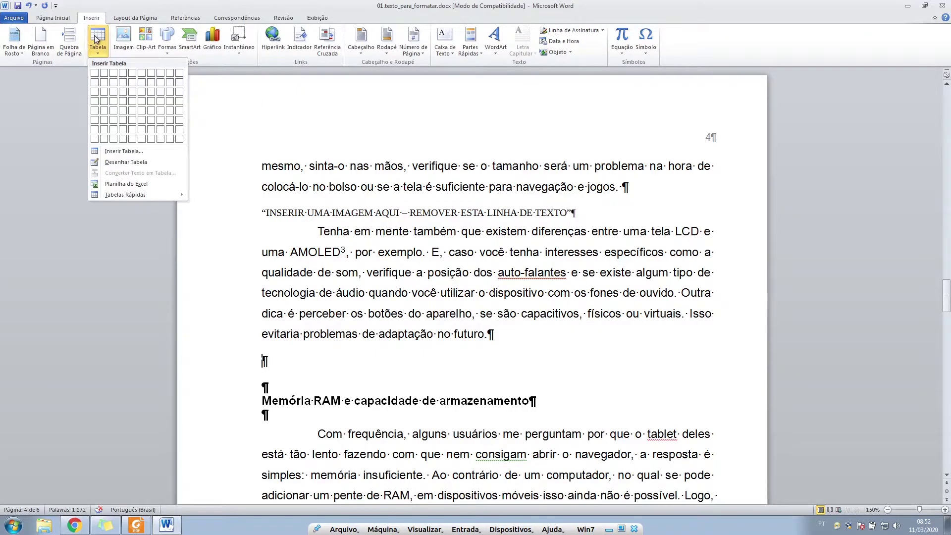
{"action": "left_click", "coordinate": [137, 100]}
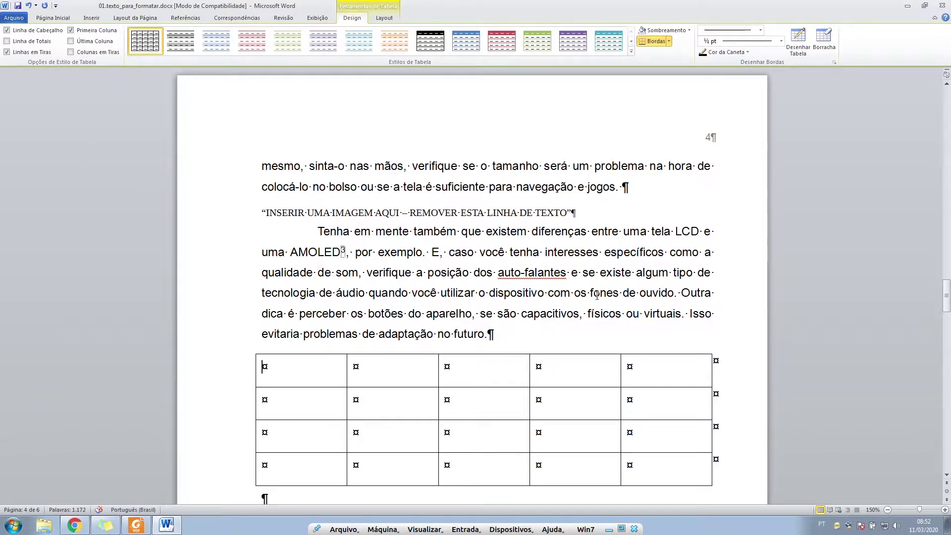
{"action": "scroll", "coordinate": [596, 282], "scroll_direction": "down", "scroll_amount": 3}
{"action": "scroll", "coordinate": [596, 282], "scroll_direction": "down", "scroll_amount": 2}
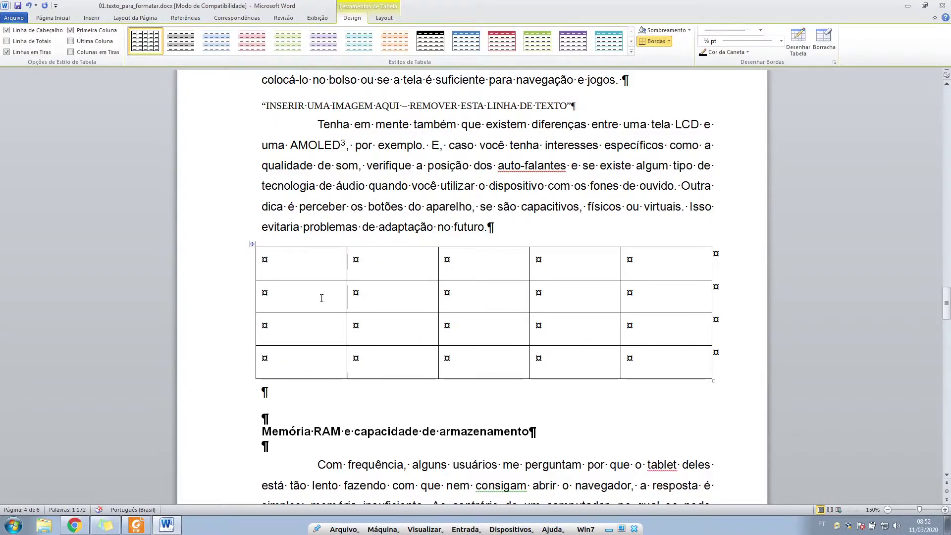
- Select the entire new table on page 4 and remove all of its borders
{"action": "left_click_drag", "start_coordinate": [312, 272], "coordinate": [672, 365]}
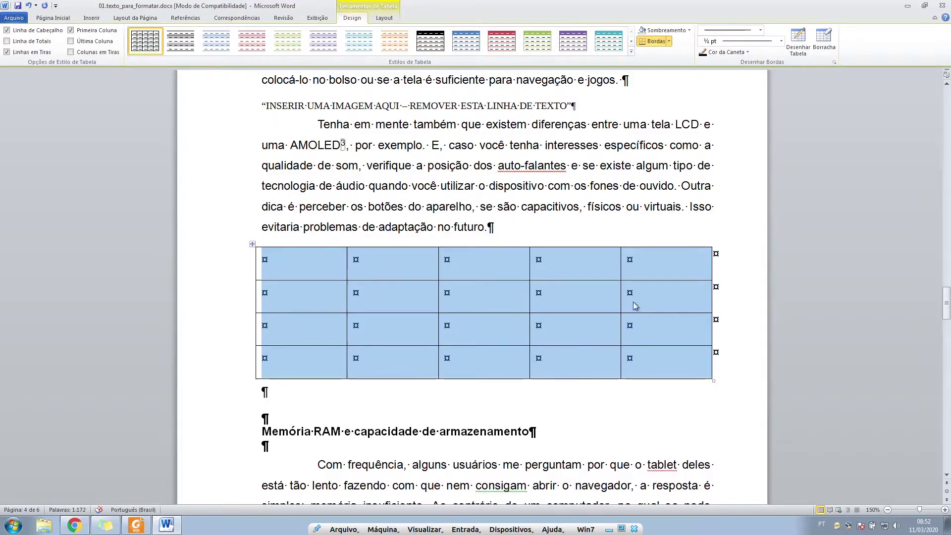
{"action": "left_click", "coordinate": [252, 244]}
{"action": "left_click", "coordinate": [669, 42]}
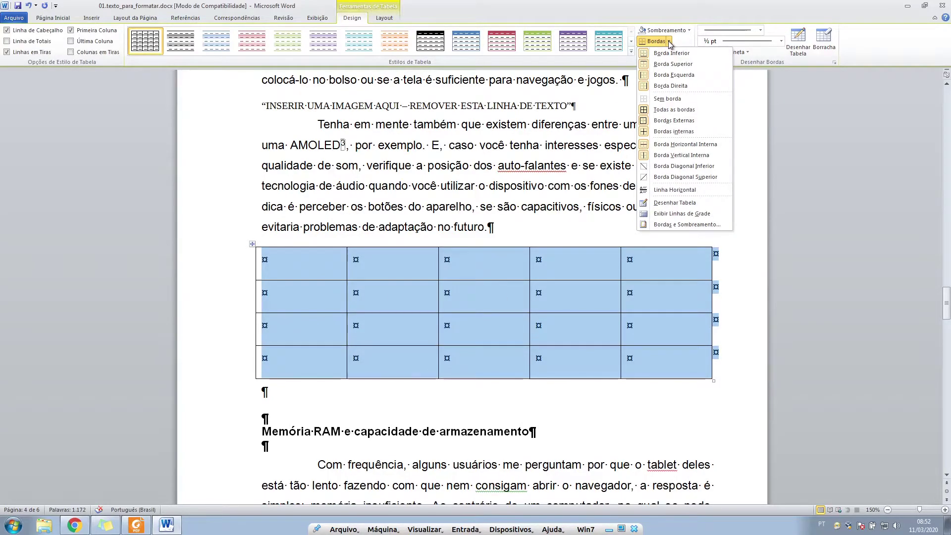
{"action": "left_click", "coordinate": [664, 99]}
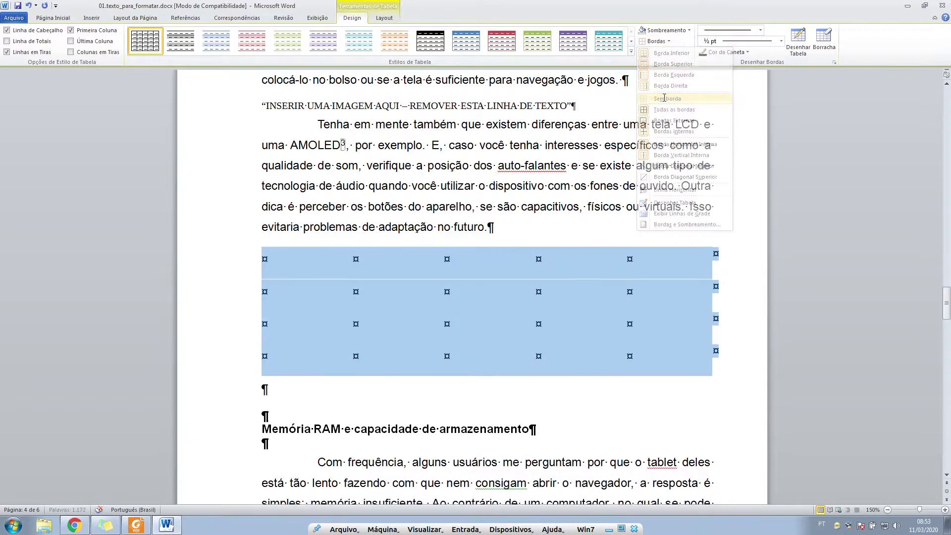